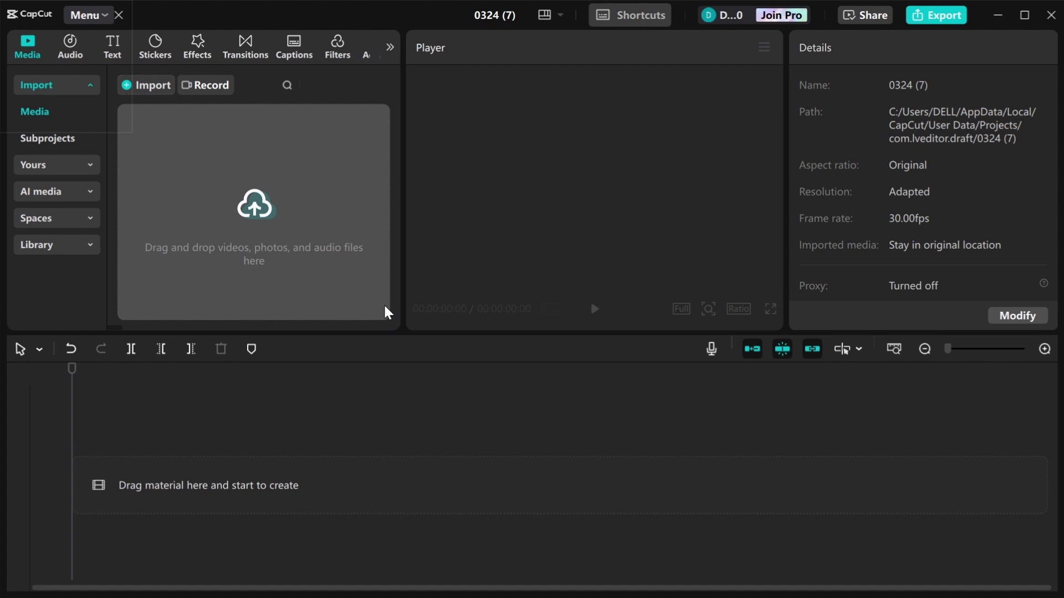
Step: Load the snowy wooden cabin image from the Desktop into the AI video image-to-video tool
click(71, 191)
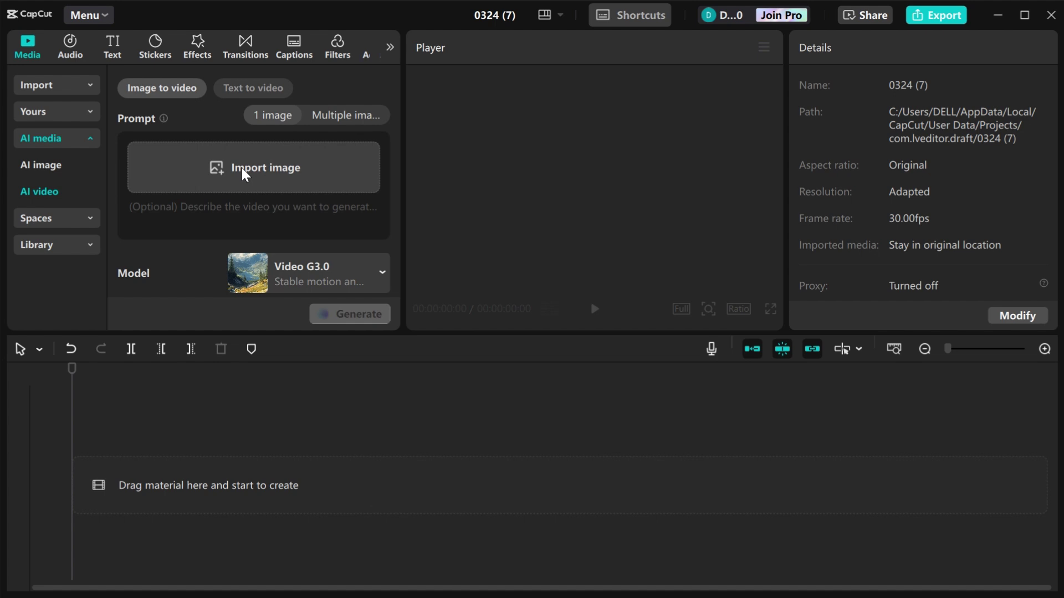
click(261, 168)
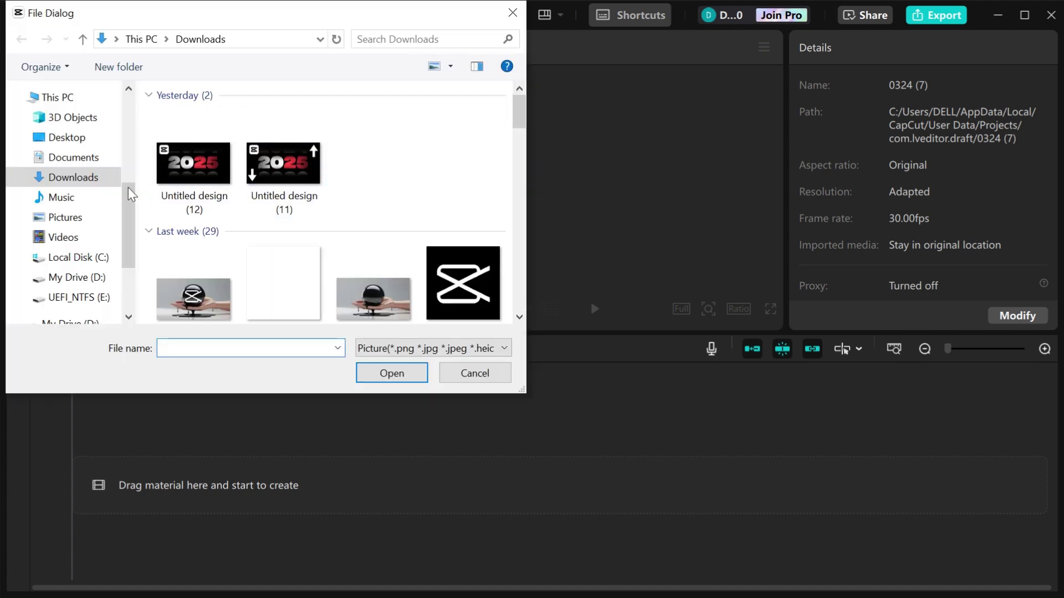
click(99, 139)
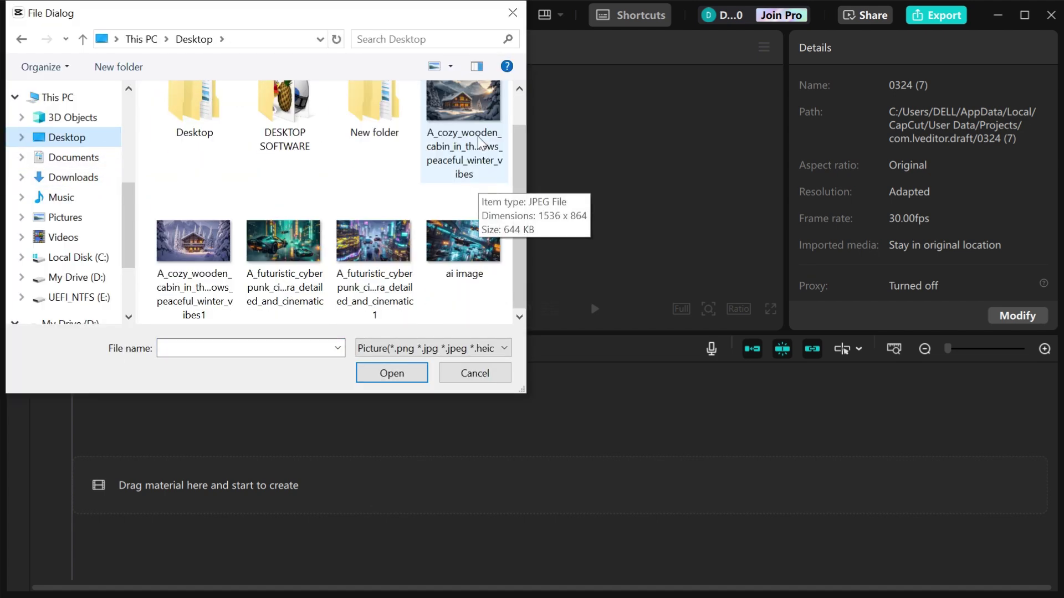
click(473, 145)
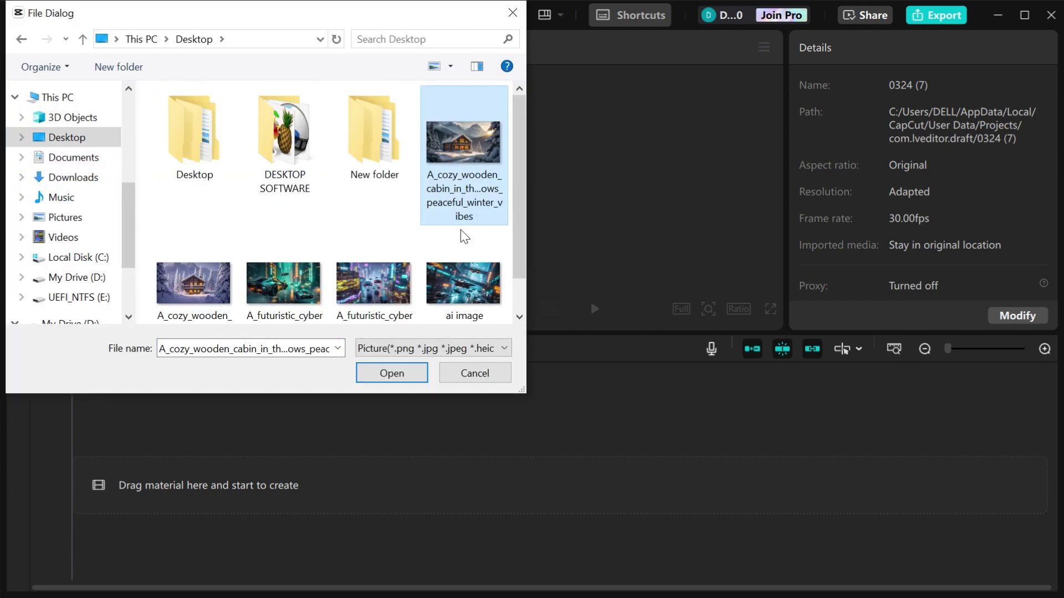
click(406, 377)
Step: Keep Video G3.0 and Normal motion, change duration to 10s, and keep the 16:9 aspect ratio
scroll(299, 227, down, 3)
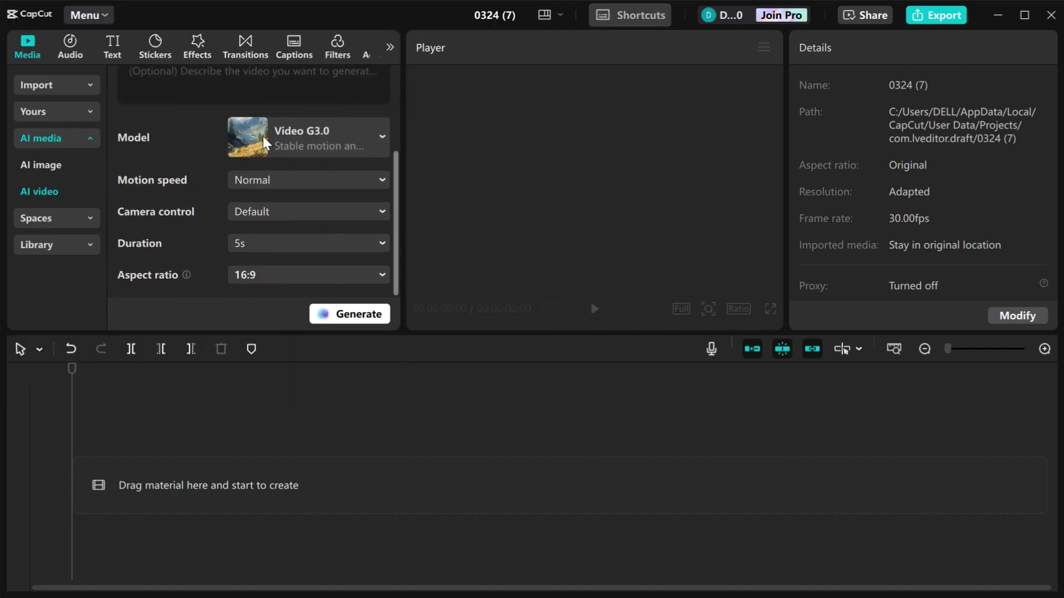
click(382, 139)
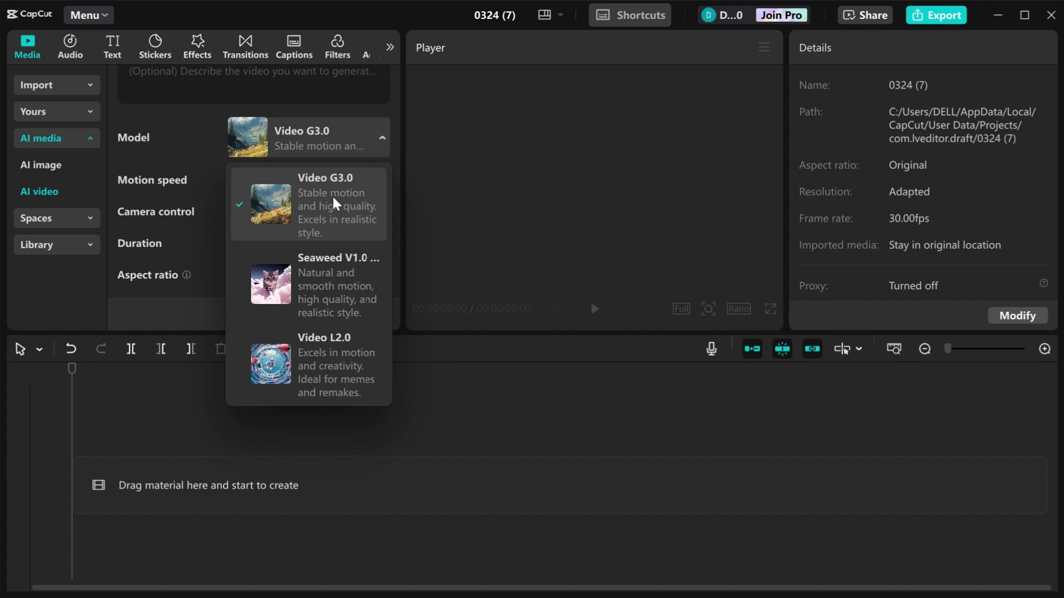
click(376, 137)
click(276, 179)
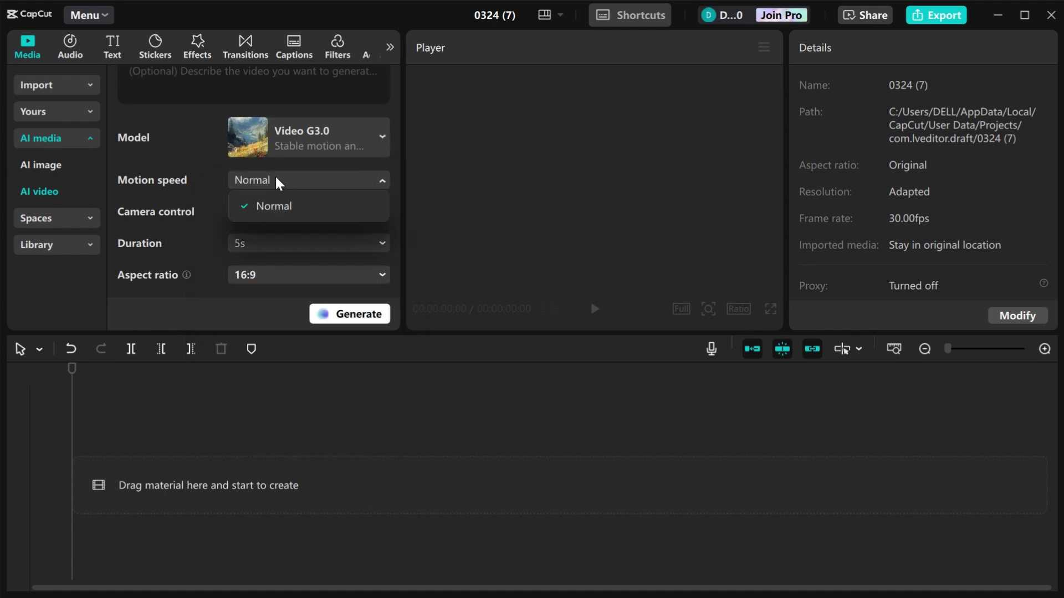
click(276, 178)
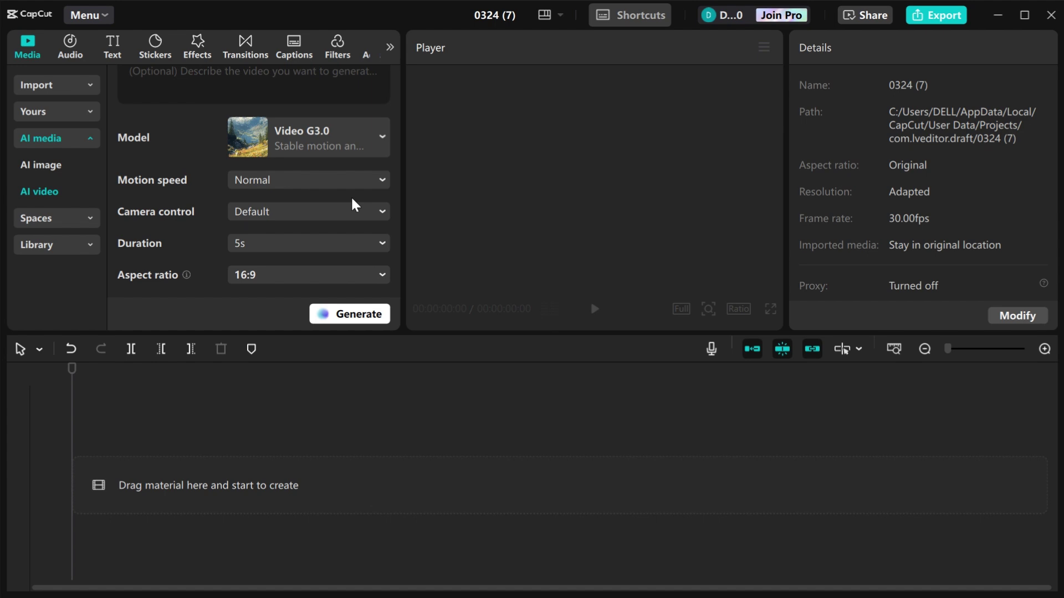
click(379, 244)
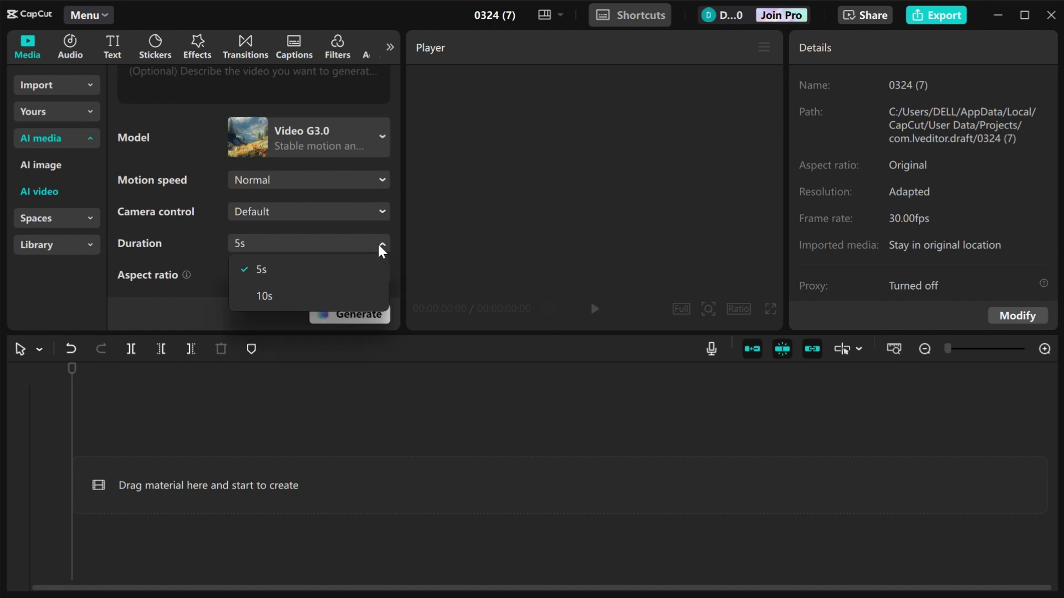
click(259, 291)
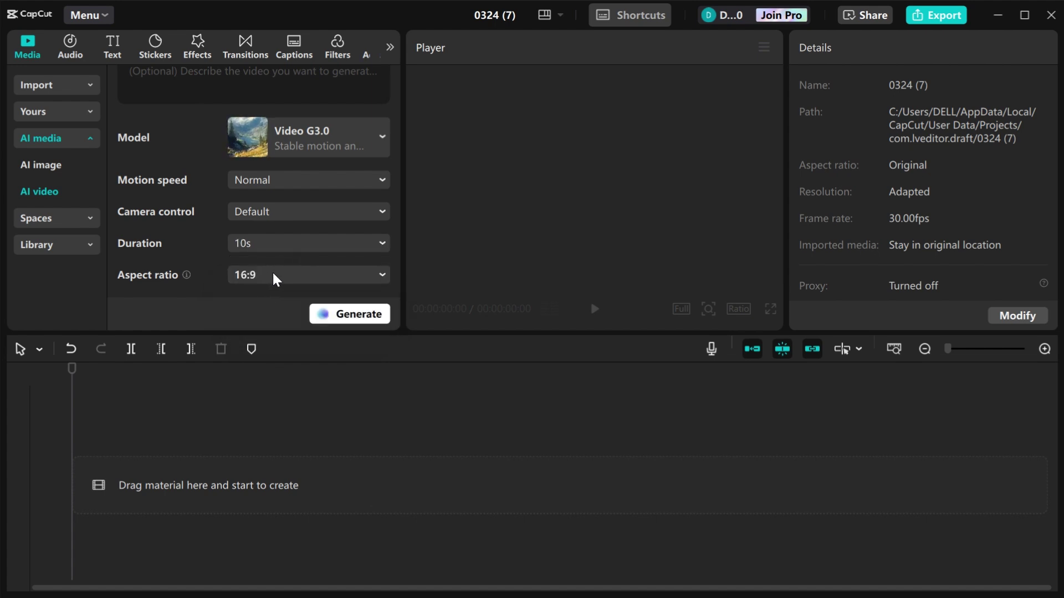
click(274, 277)
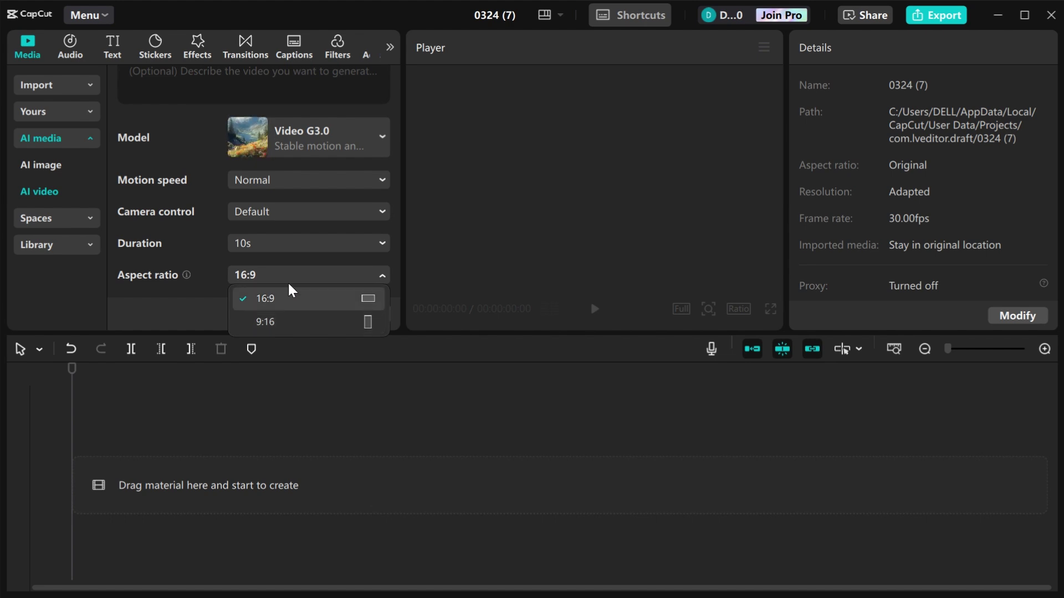
click(275, 300)
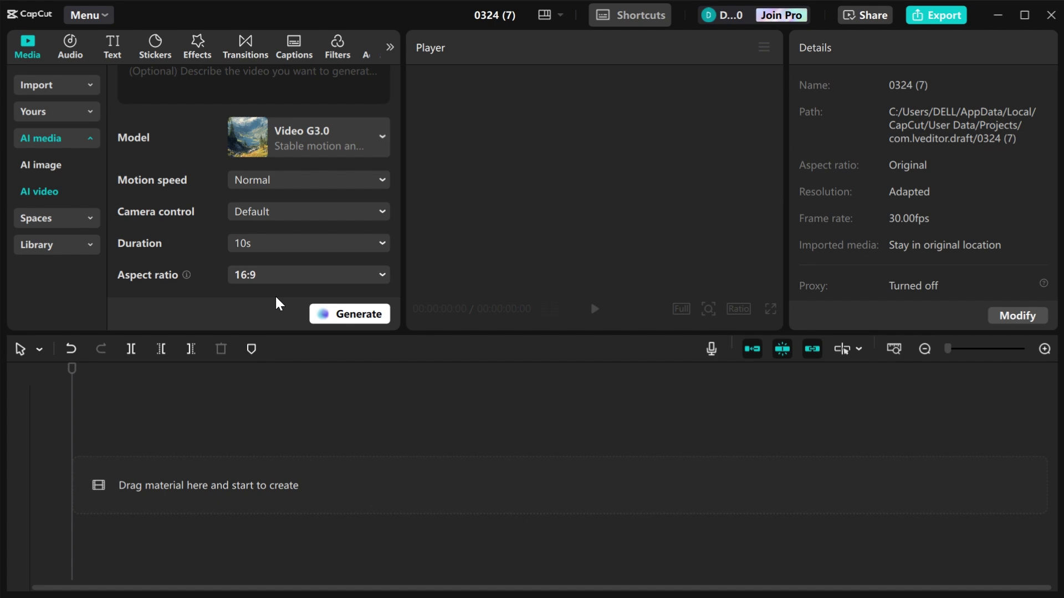
scroll(180, 218, up, 3)
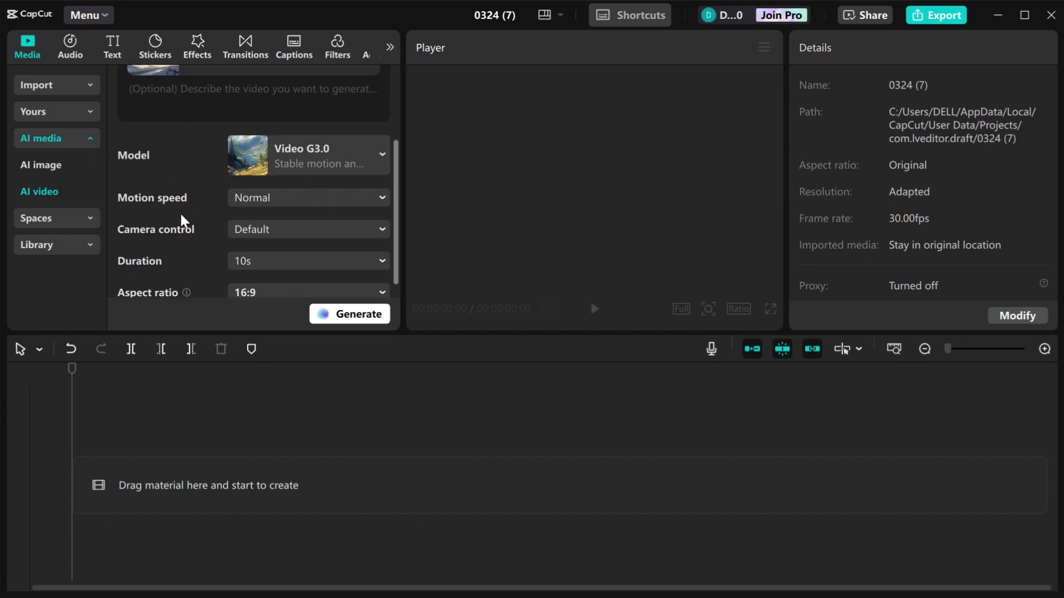
scroll(199, 209, down, 3)
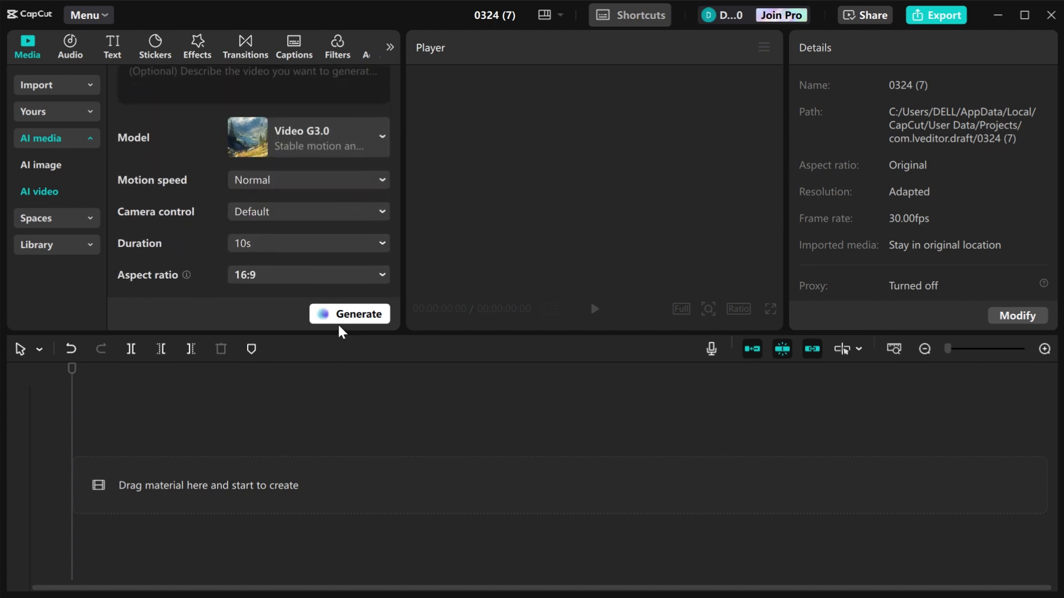
Step: Generate the cabin video from the image and play the 10-second clip in the player
click(357, 319)
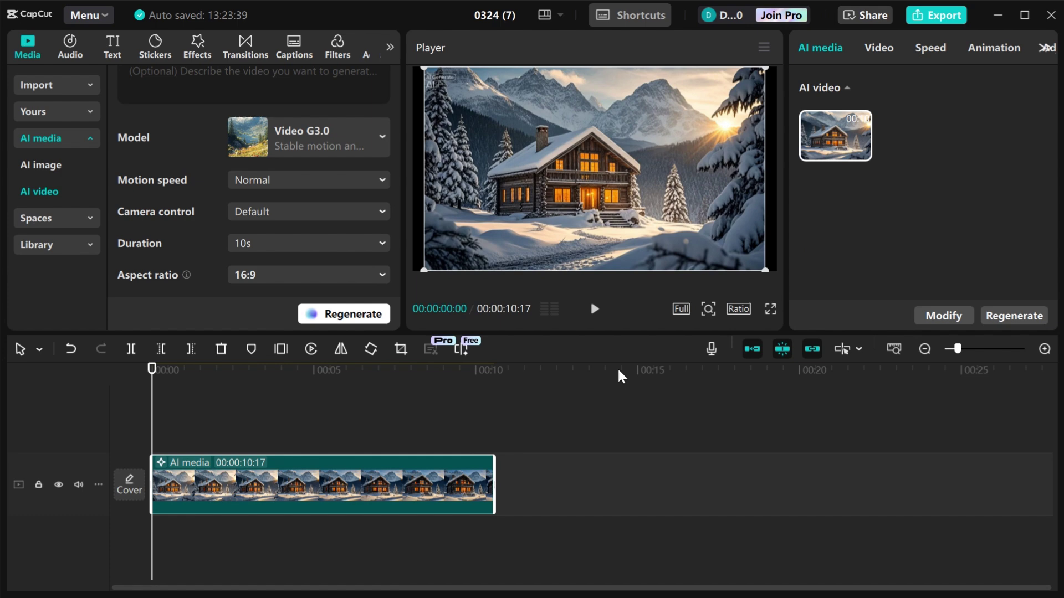
click(591, 315)
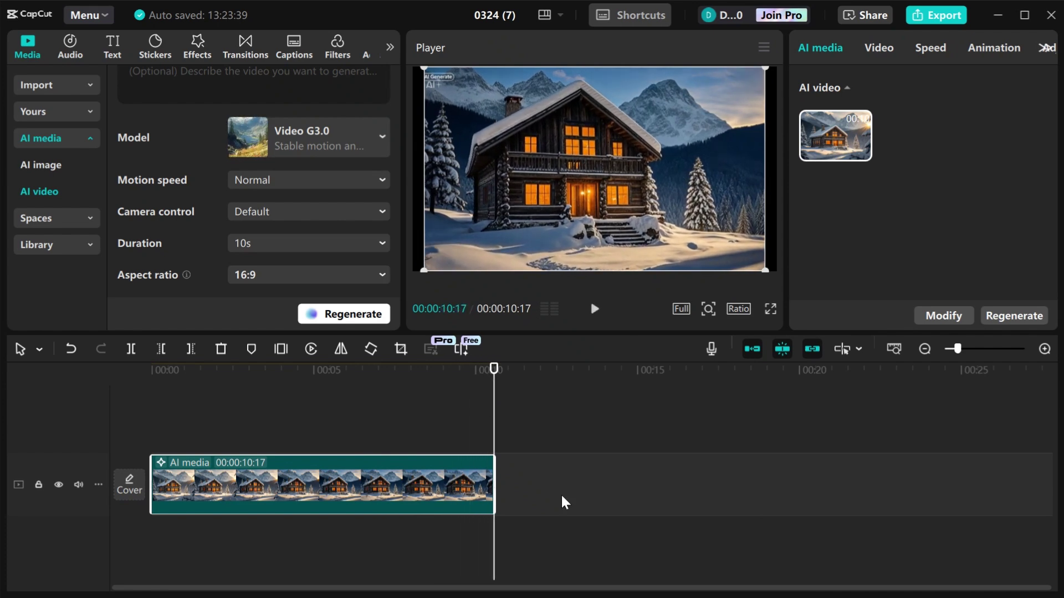
Step: Download the generated image-based cabin clip as an MP4 to the Desktop
right_click(839, 145)
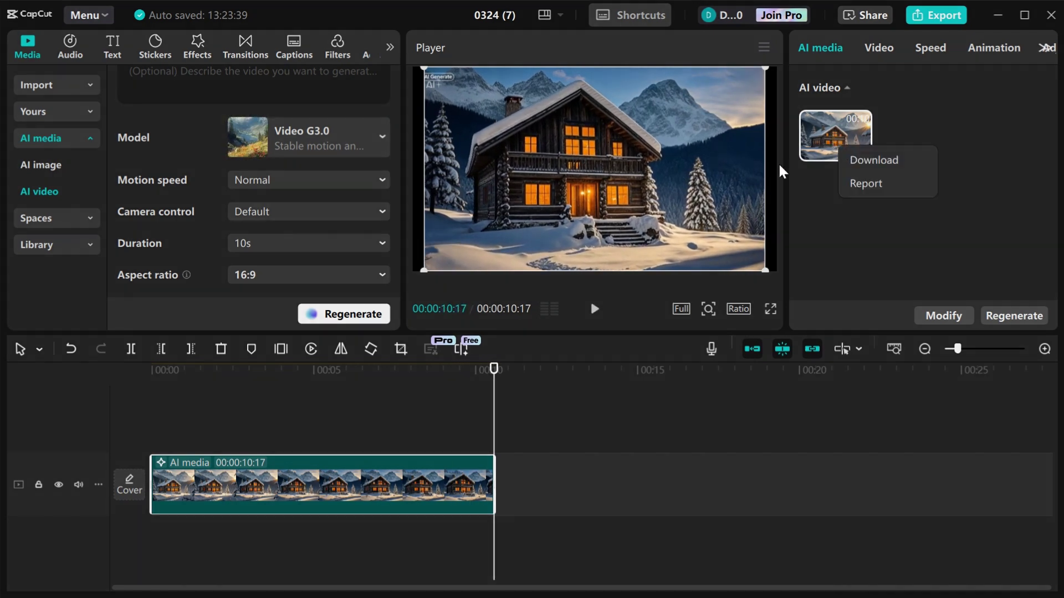
right_click(831, 135)
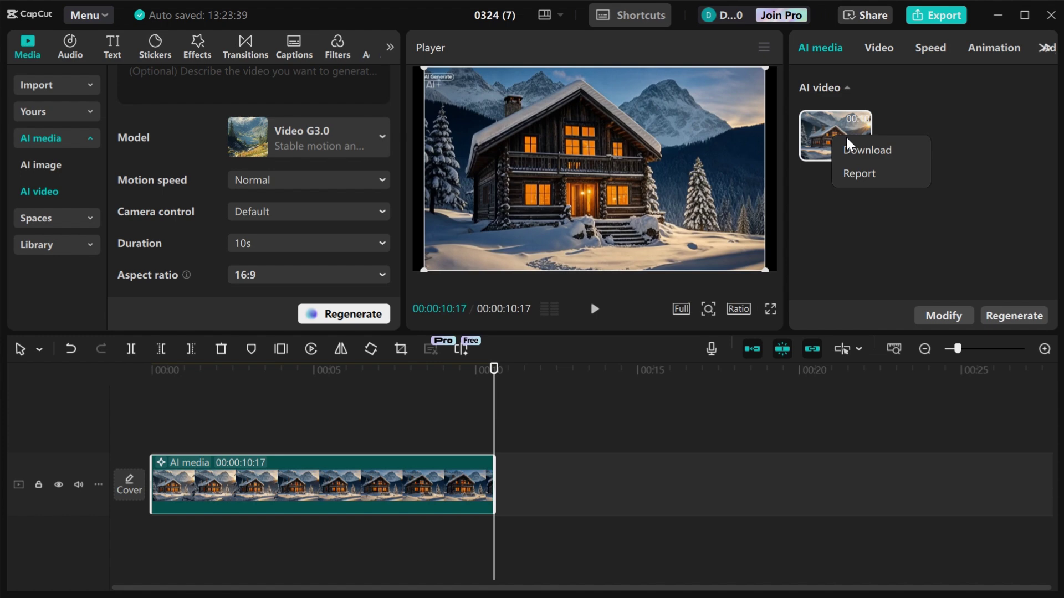
click(875, 152)
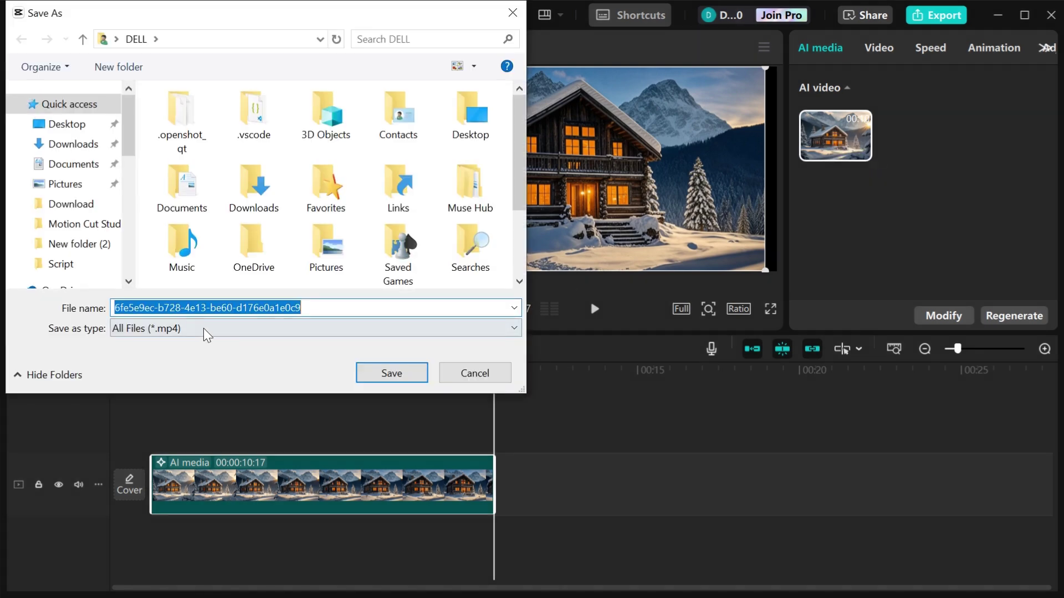
click(105, 125)
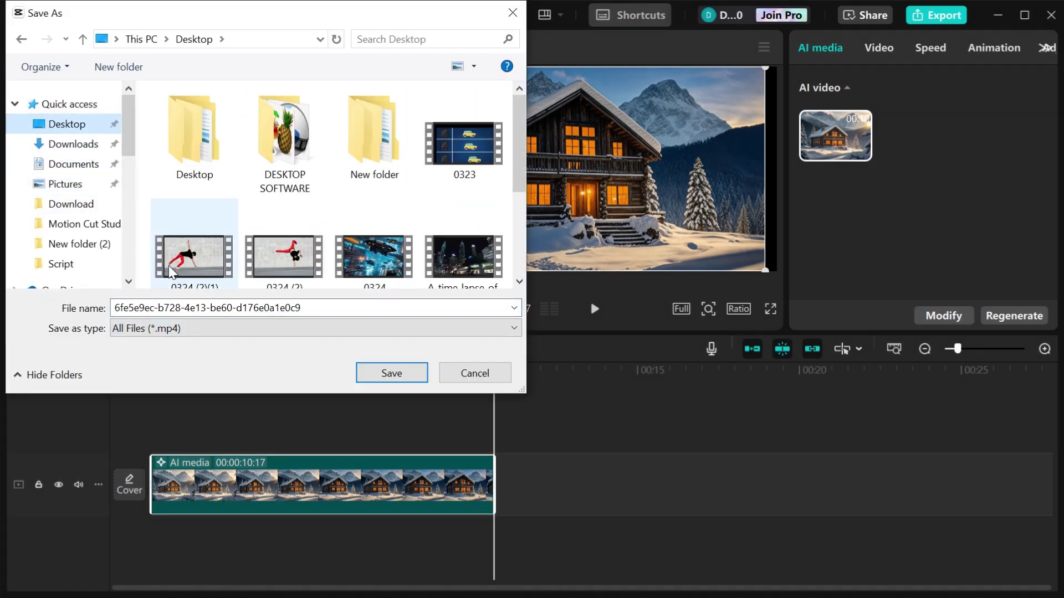
click(396, 374)
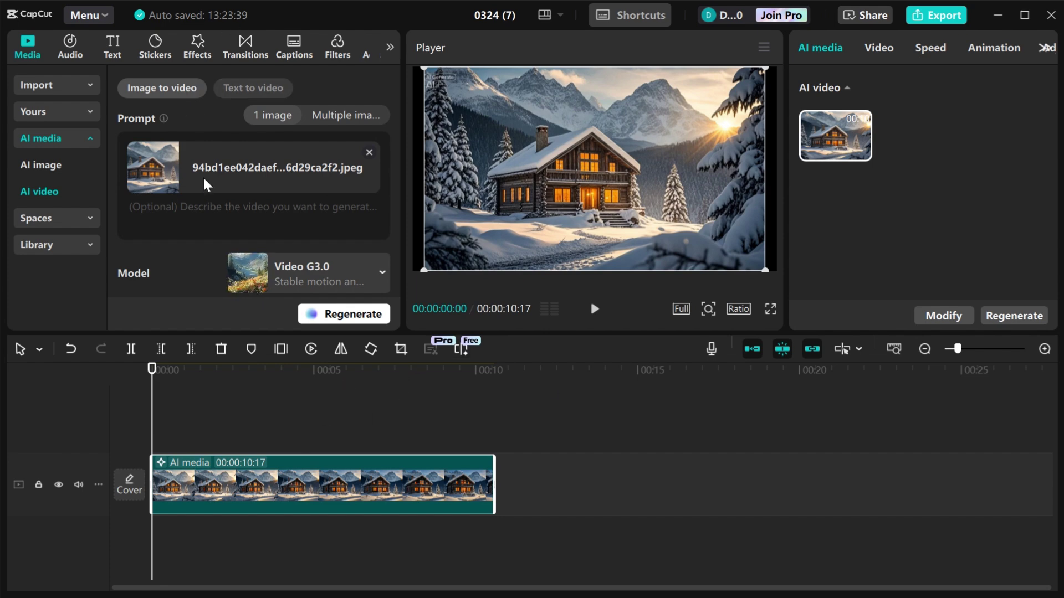
Step: Switch to Text to video and paste the cozy snowy cabin description as the prompt
click(246, 89)
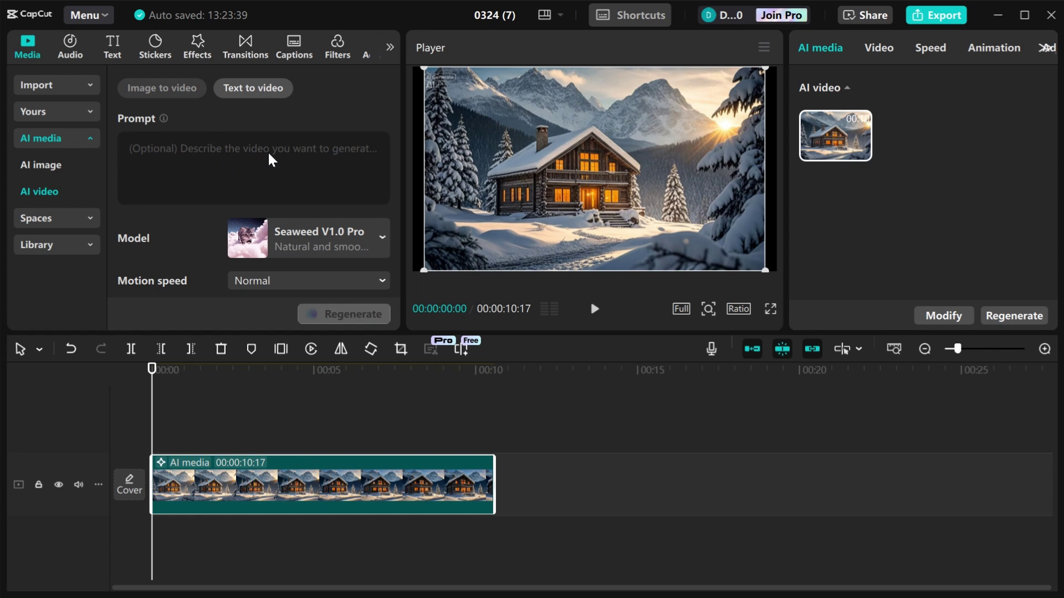
right_click(284, 157)
click(303, 242)
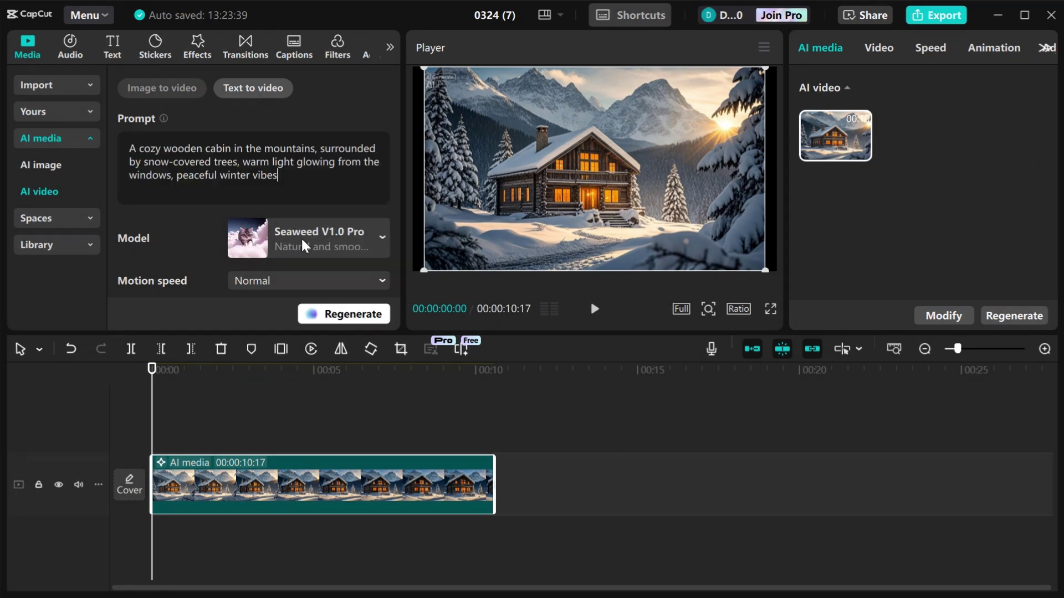
Step: Keep the Seaweed V1.0 Pro model, 5s duration and 16:9 aspect ratio
scroll(257, 169, down, 3)
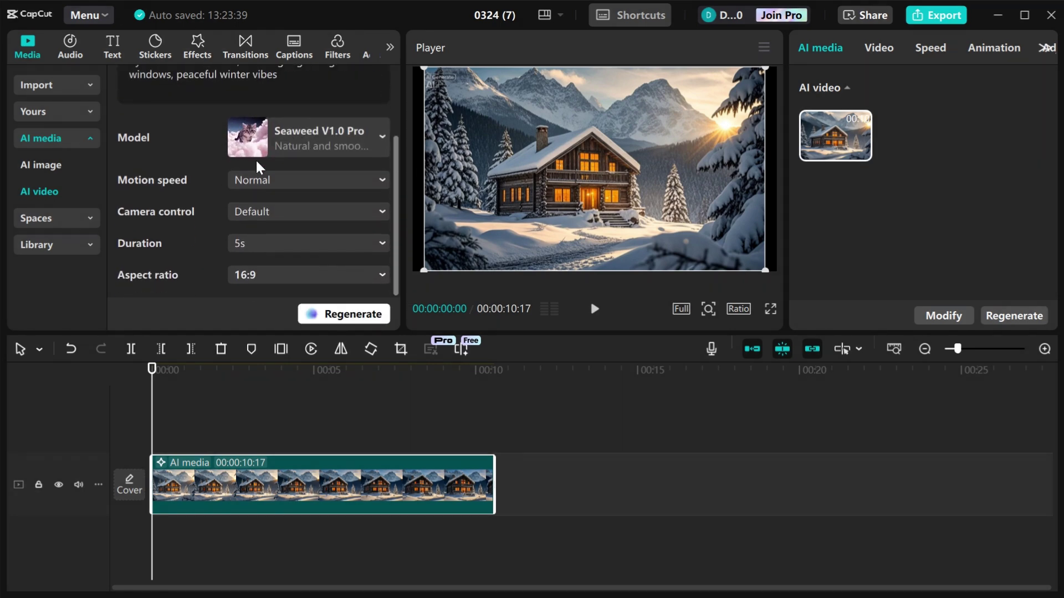
click(277, 137)
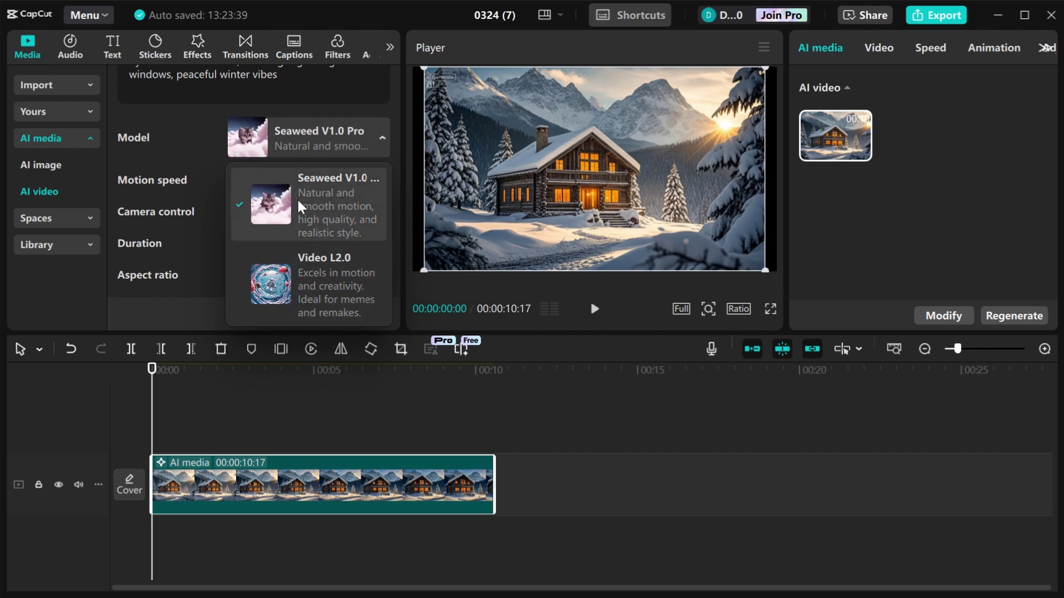
click(335, 201)
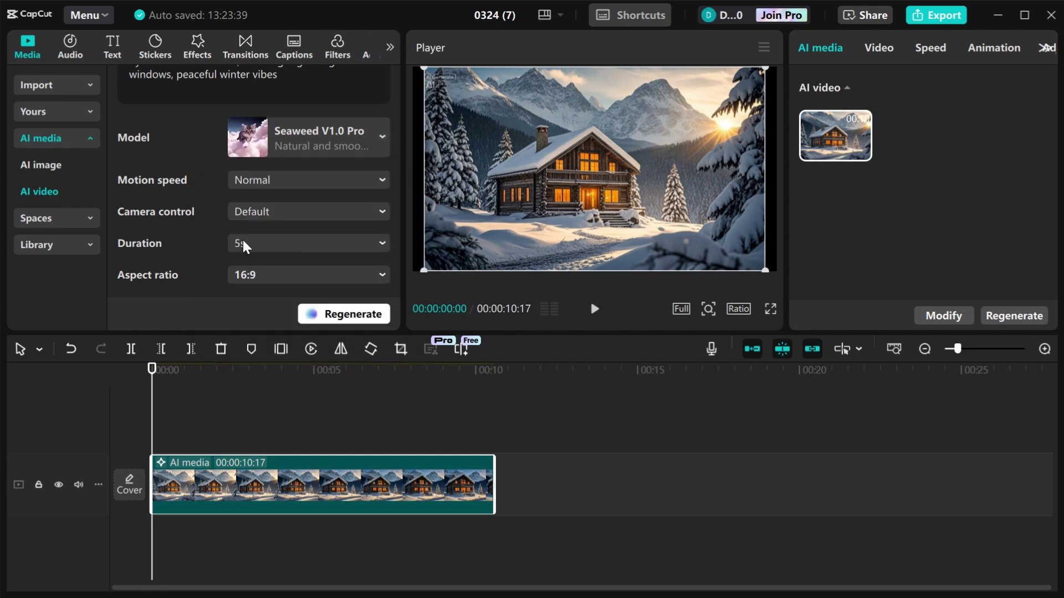
click(255, 248)
click(255, 248)
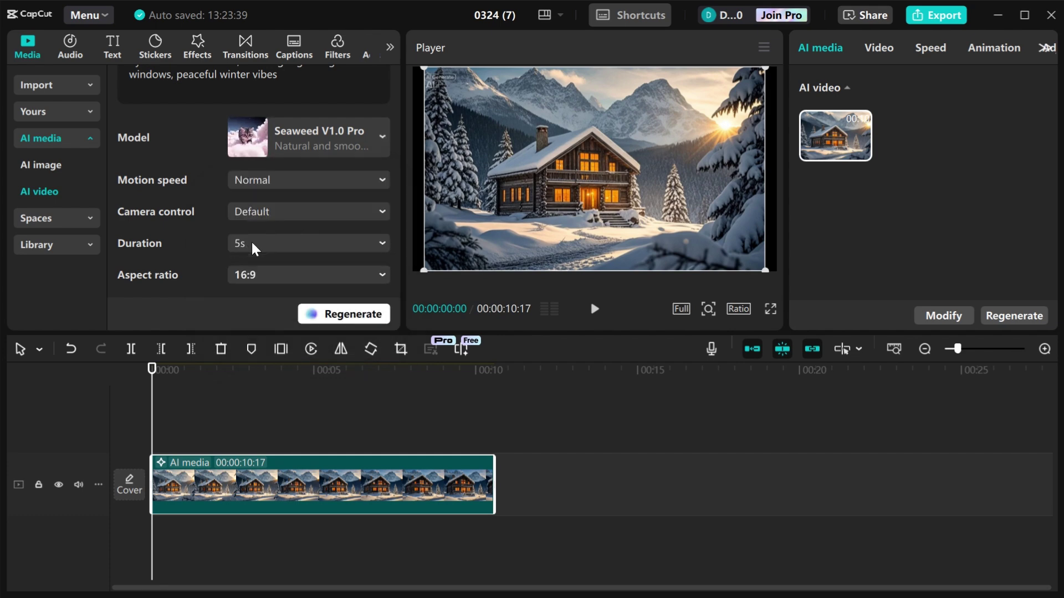
click(254, 277)
click(254, 277)
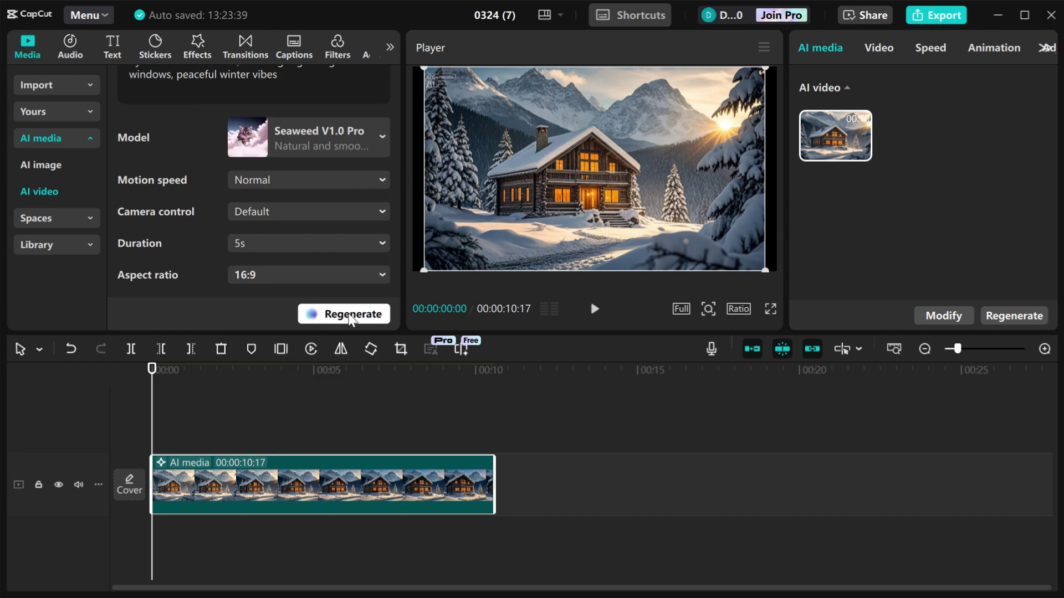
Step: Regenerate to create the 5-second cabin clip from the text prompt, then play it
click(350, 318)
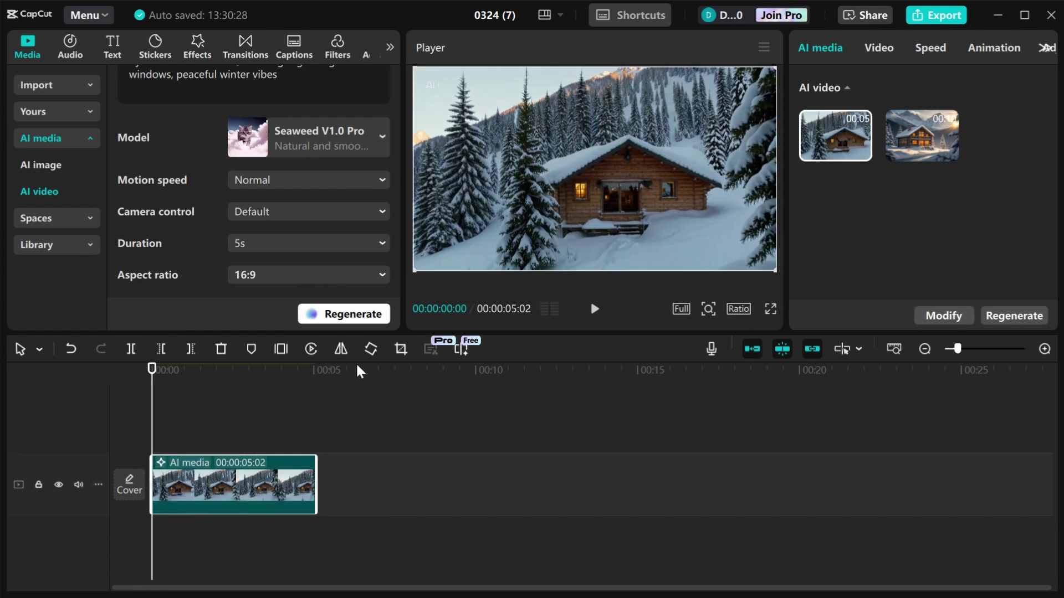
key(space)
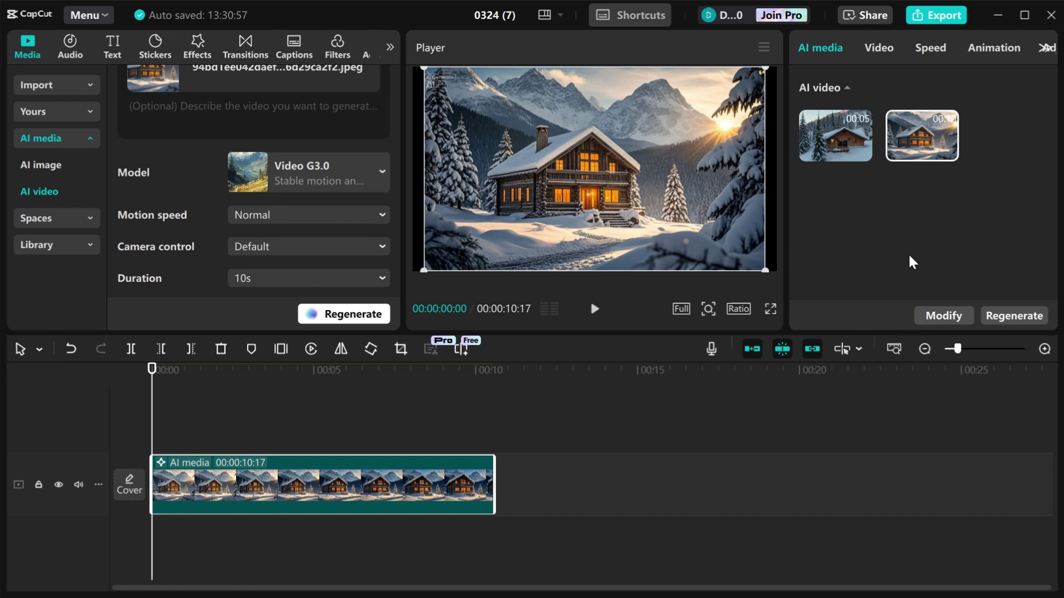
Step: Play the image-based clip, then play the 5-second text-prompt clip from its start
key(space)
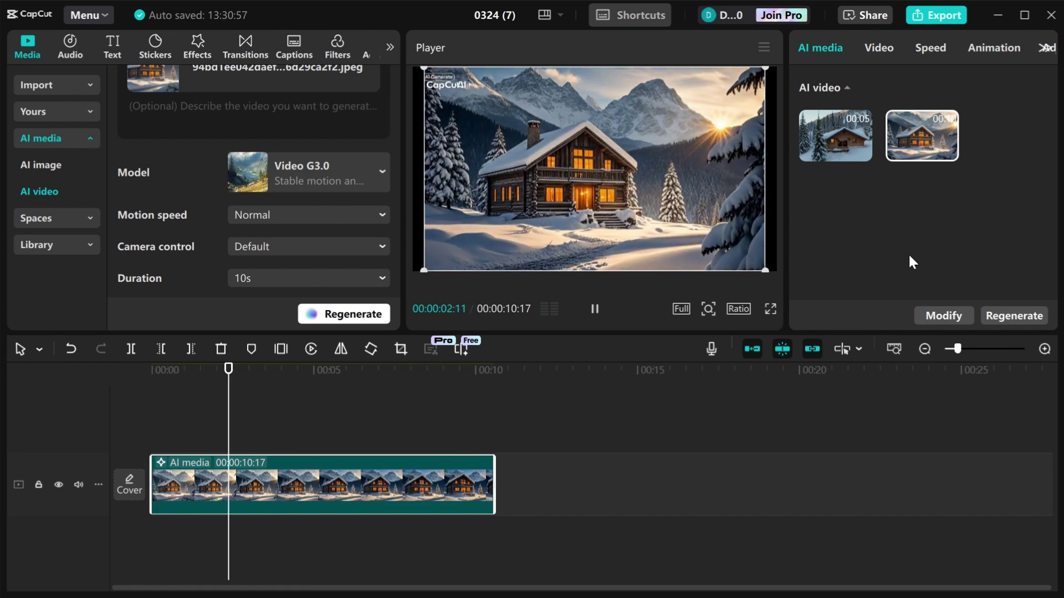
click(843, 148)
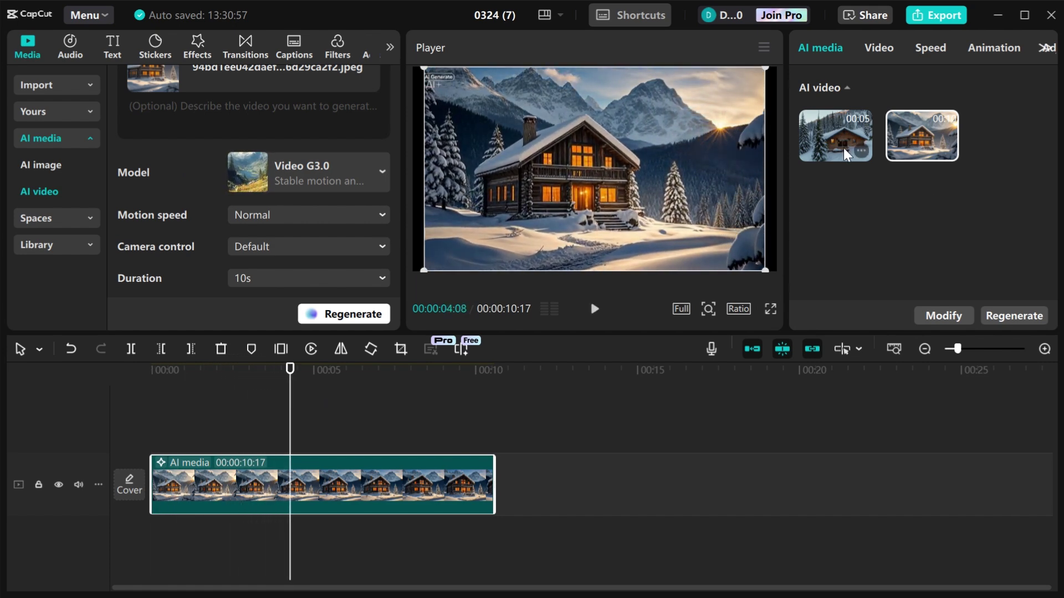
drag(290, 406, 83, 431)
key(space)
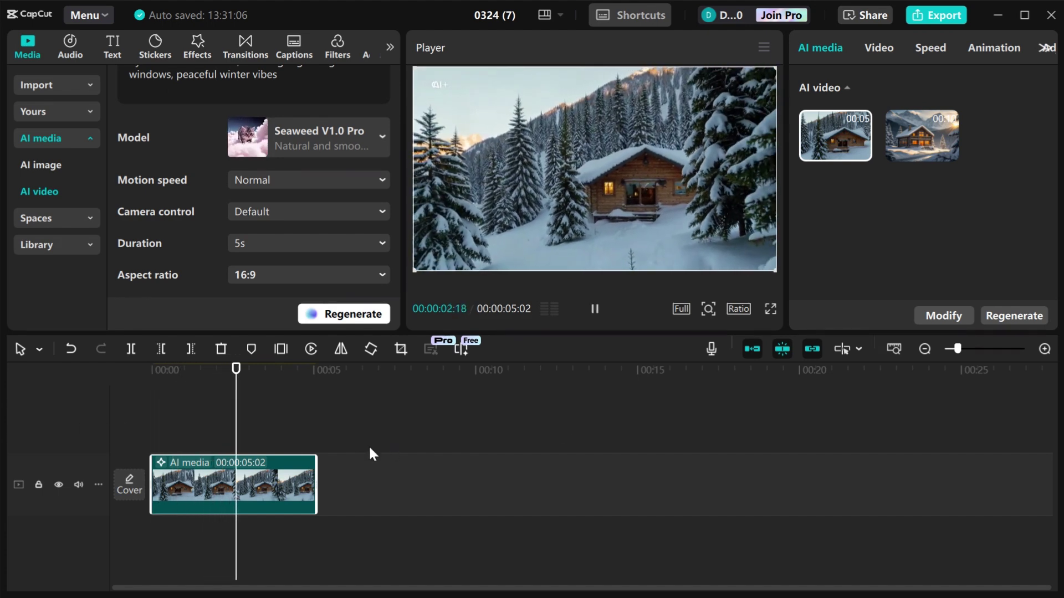
click(167, 443)
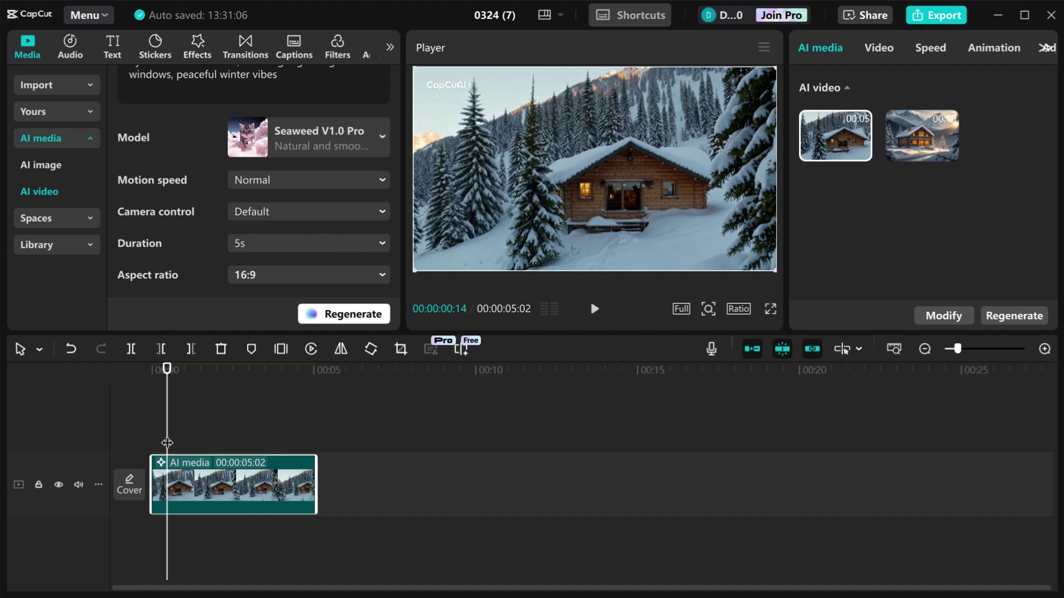